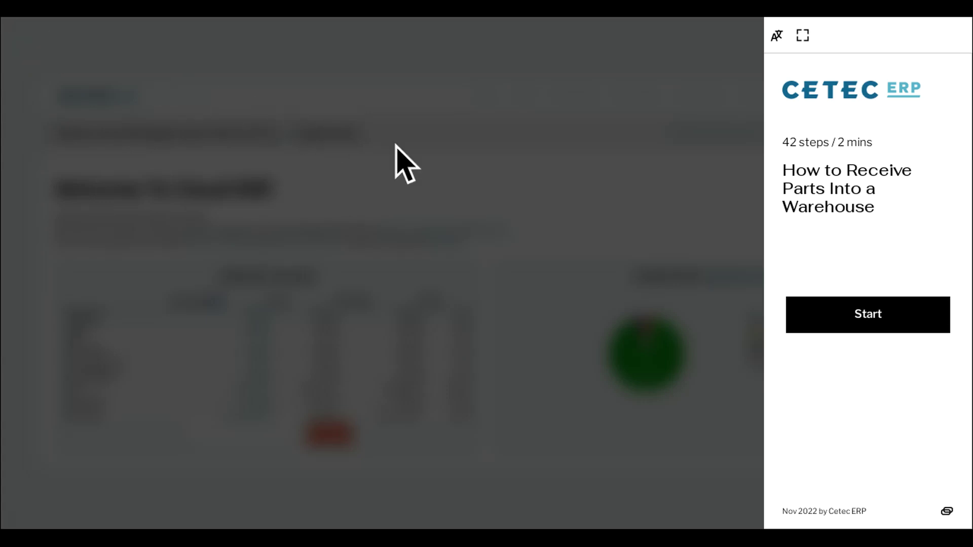
Step: Start the 'How to Receive Parts Into a Warehouse' walkthrough to reveal the Cloud ERP dashboard
click(885, 304)
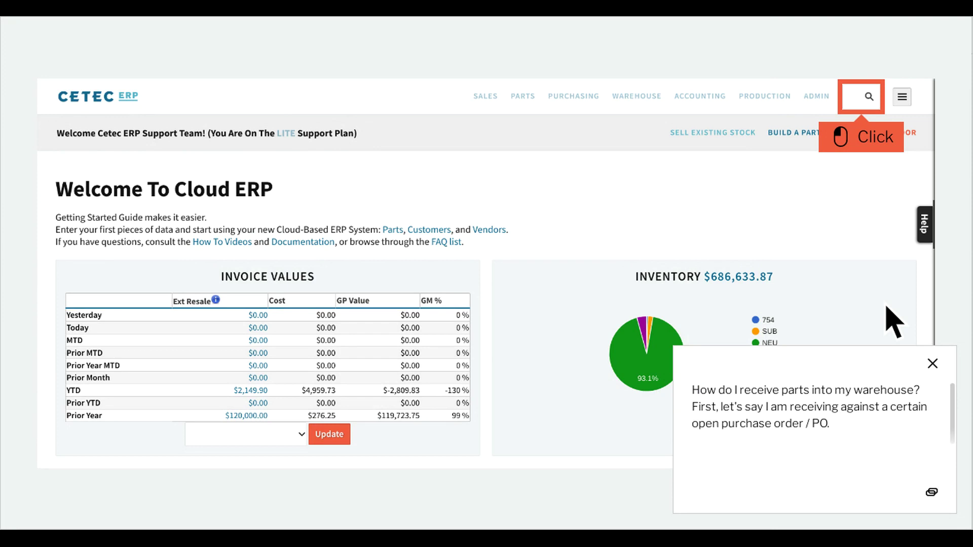
Step: Search for '7.1' and open Purchase Order 7.1 (Location: MN) from the results
click(880, 107)
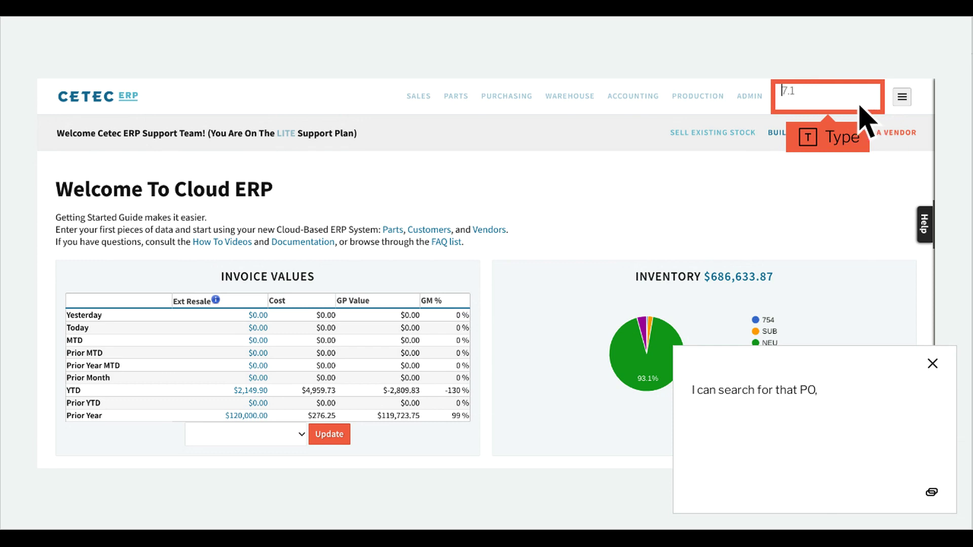
text(7.1)
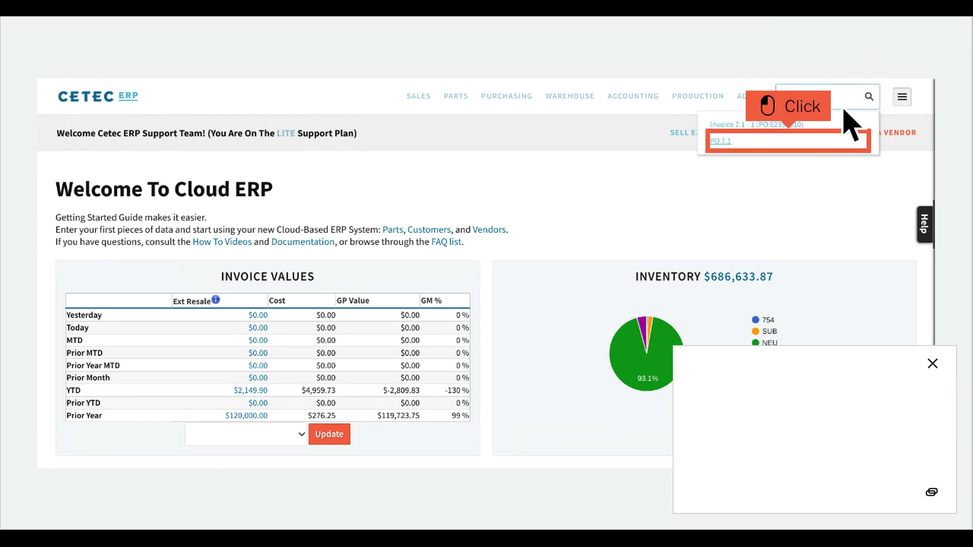
click(807, 149)
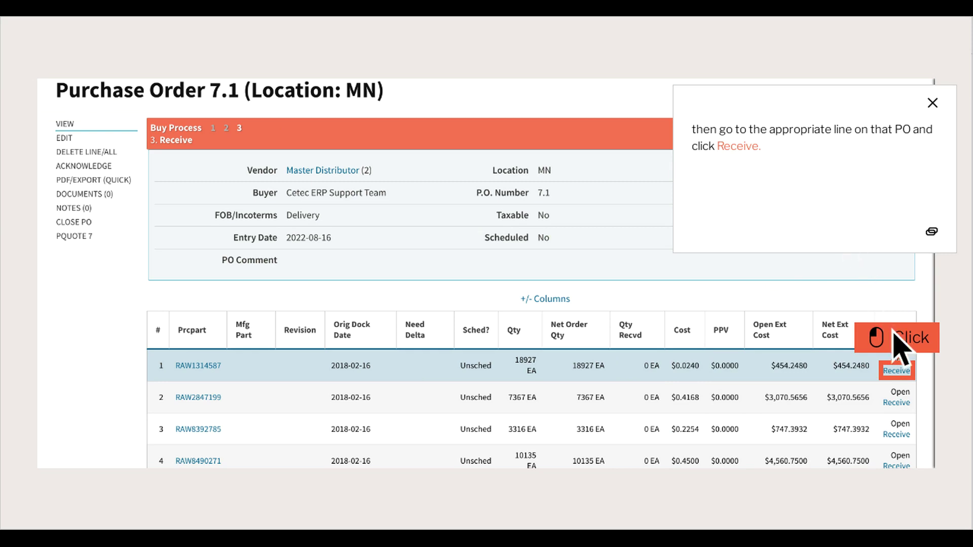
Step: Receive line 1 of PO 7.1, quantity 18927 of part RAW1314587, creating PO Line Receipt 127
click(907, 374)
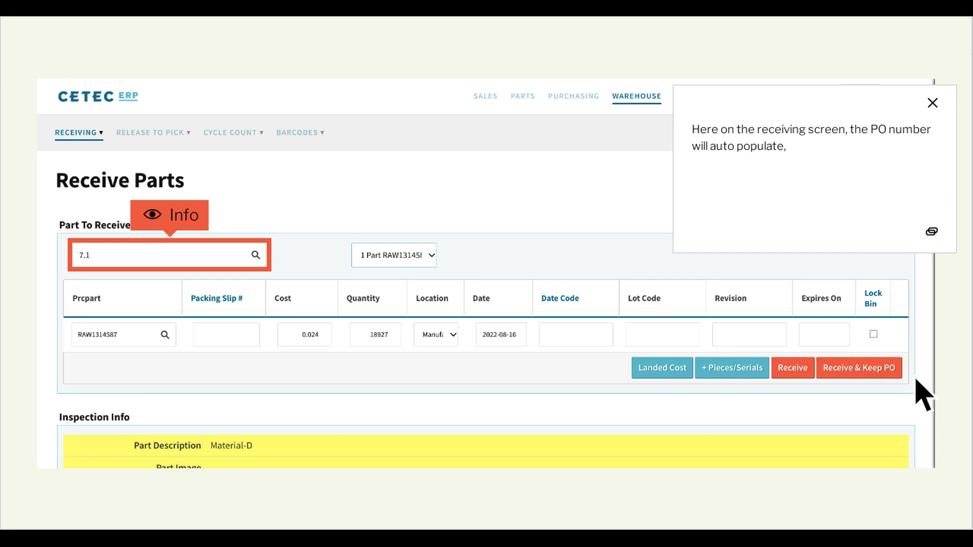
click(188, 225)
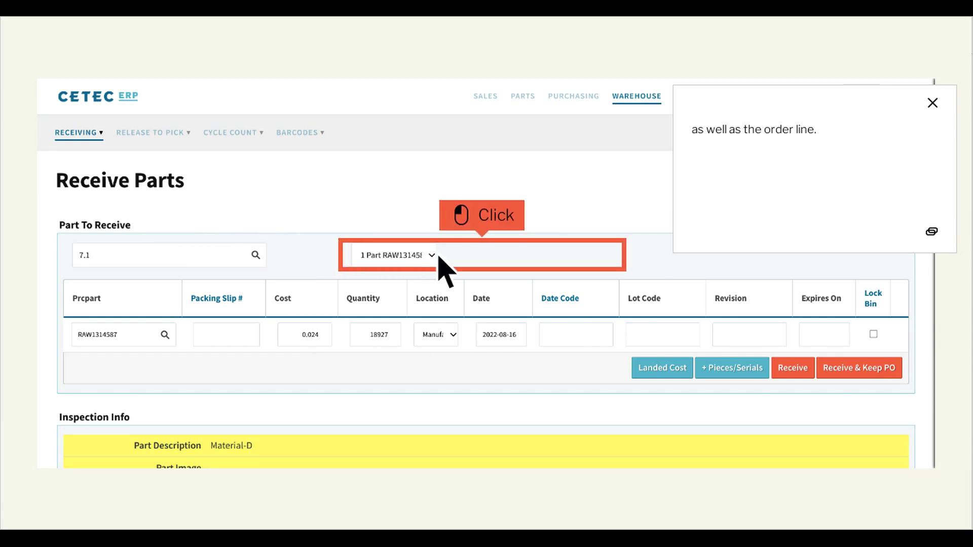
click(501, 263)
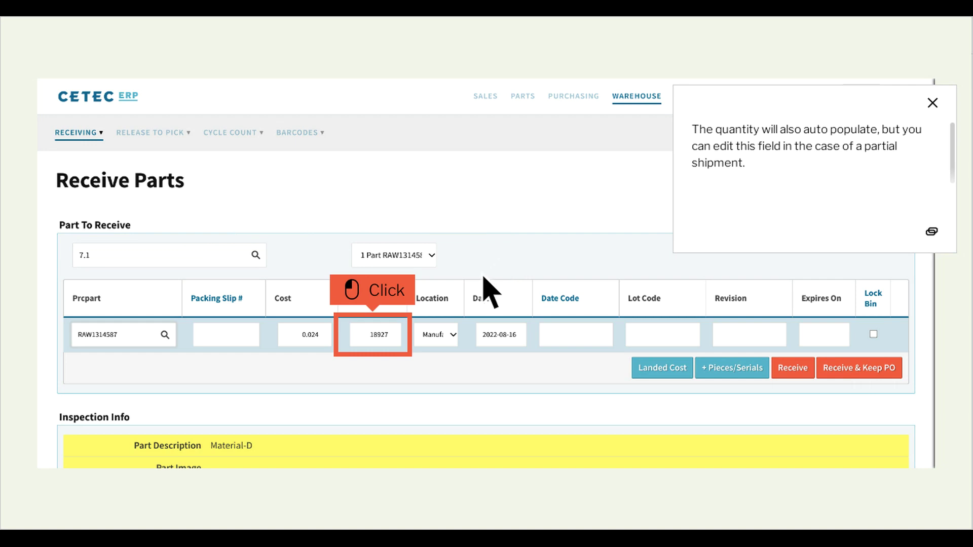
click(392, 344)
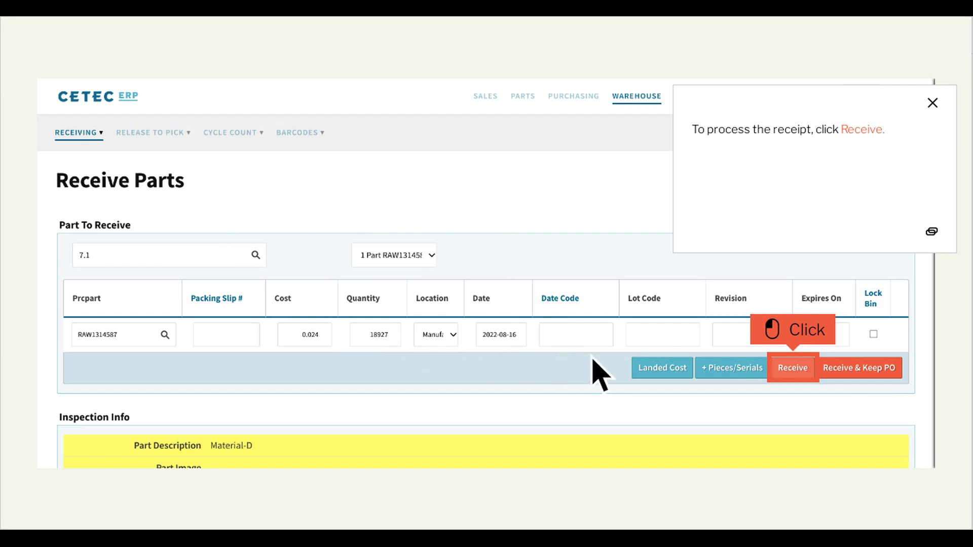
click(793, 368)
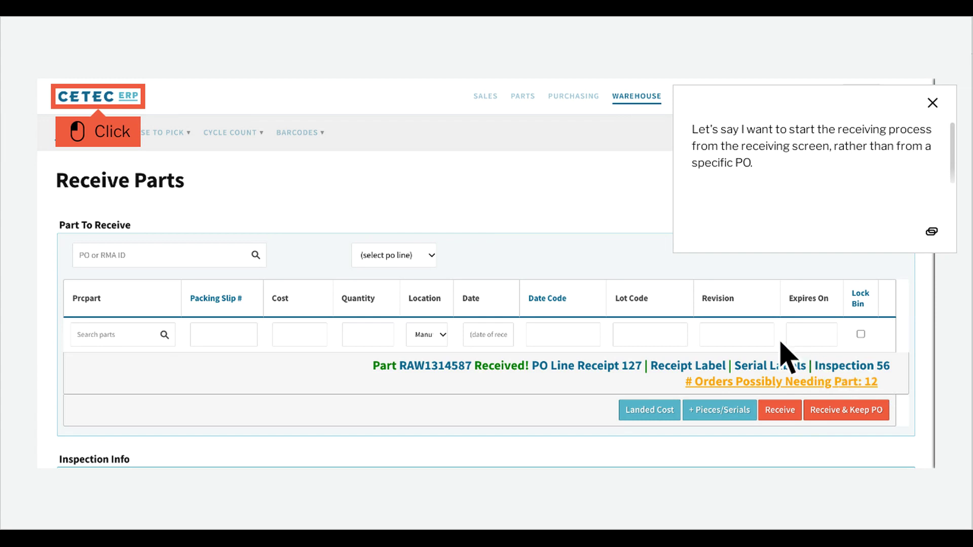
Step: From the CETEC home page, go to Warehouse > Receiving > Receive Parts without a PO
click(118, 106)
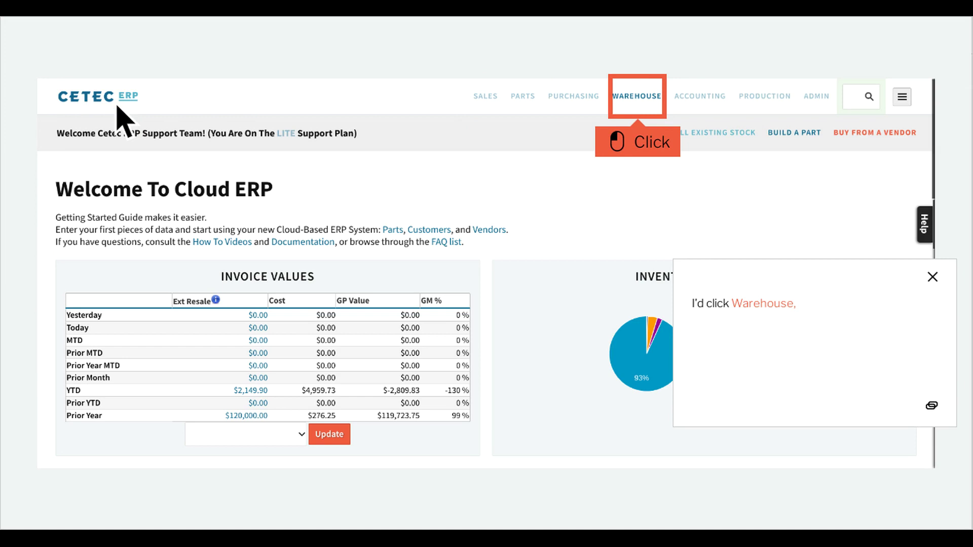
click(656, 108)
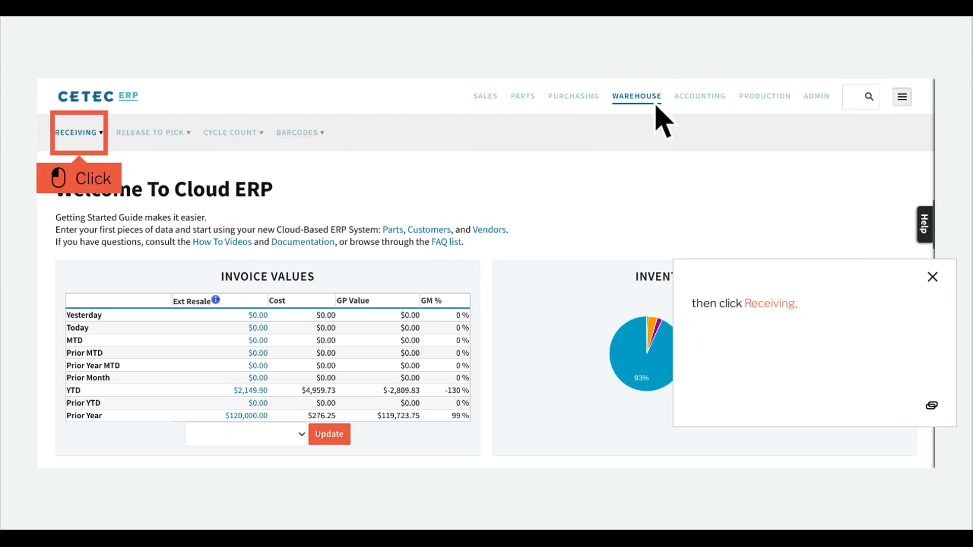
click(96, 142)
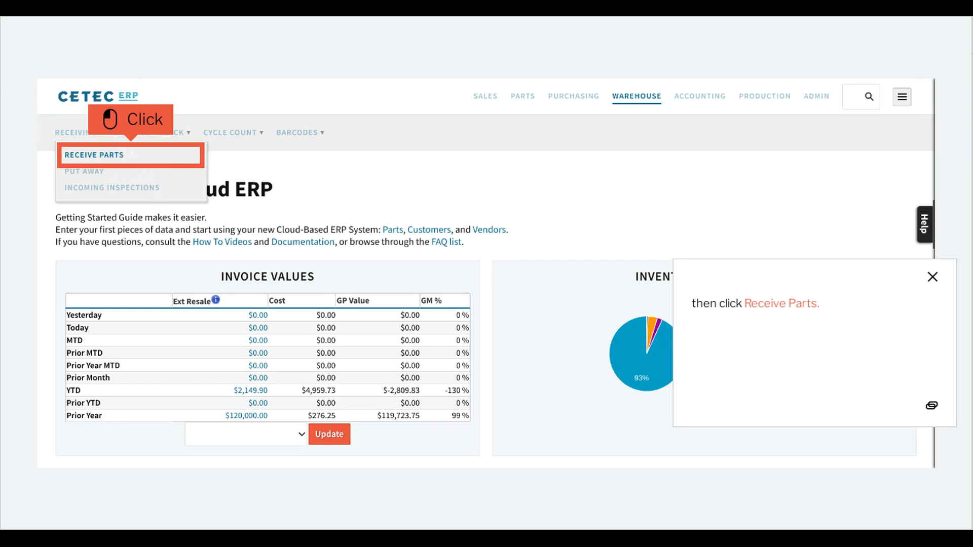
click(149, 161)
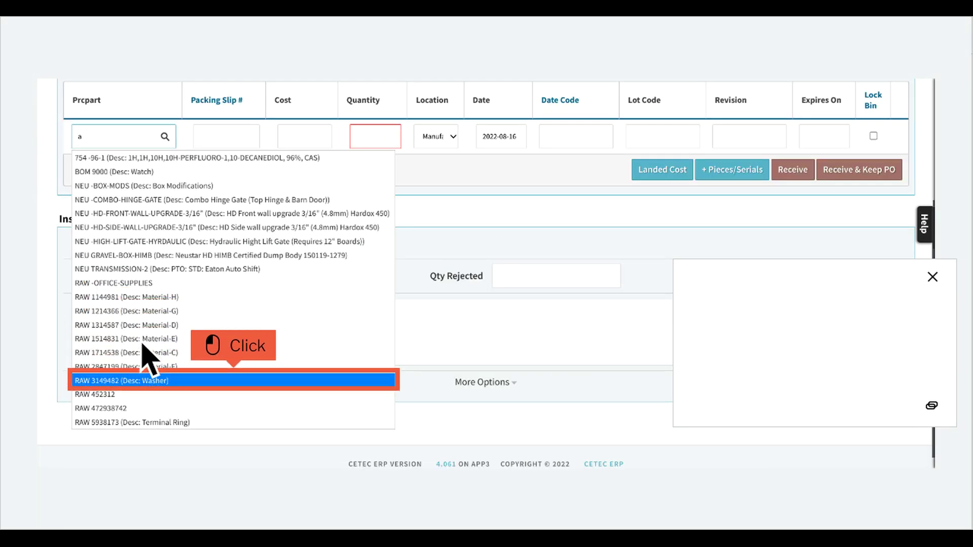
Step: Select part RAW3149482 (Washer) with quantity 5000, then move through Date Code and Lot Code
click(252, 385)
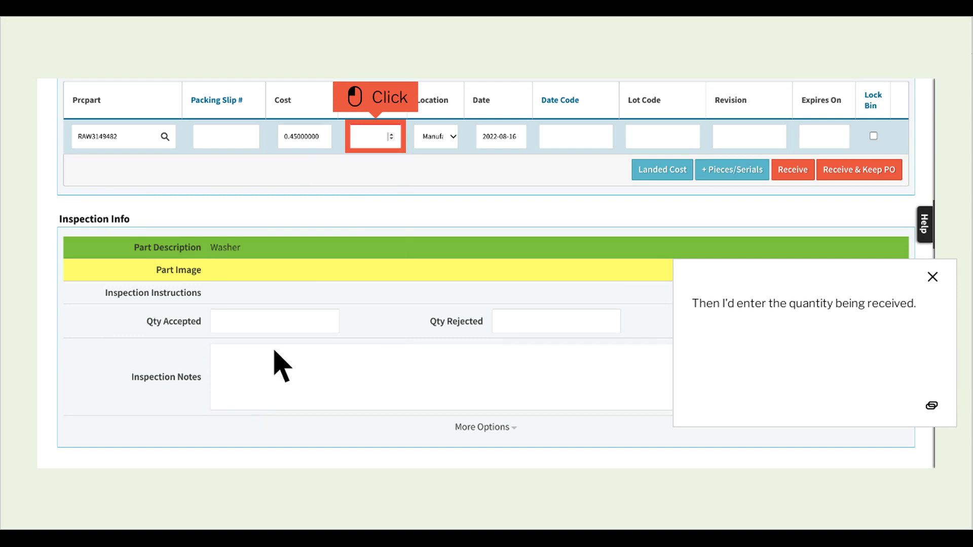
click(394, 146)
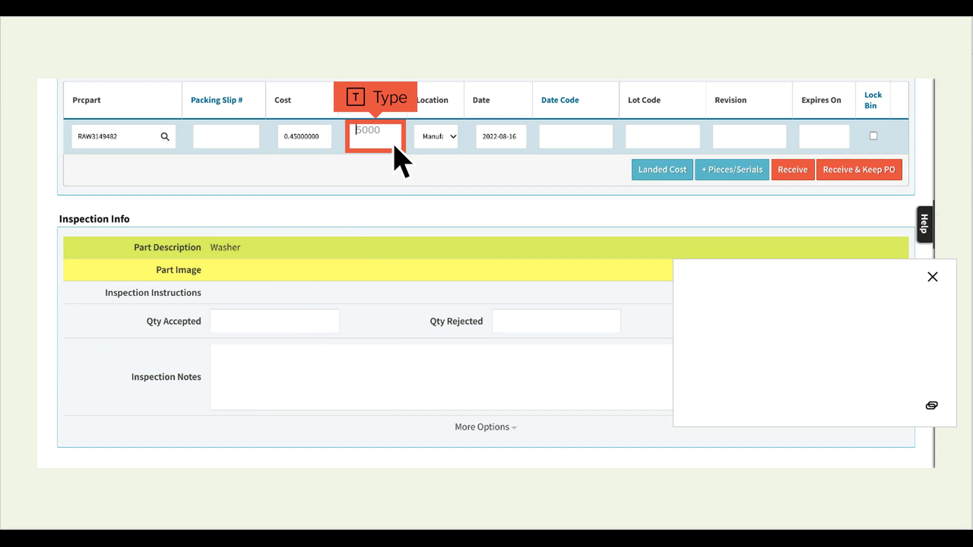
text(5000)
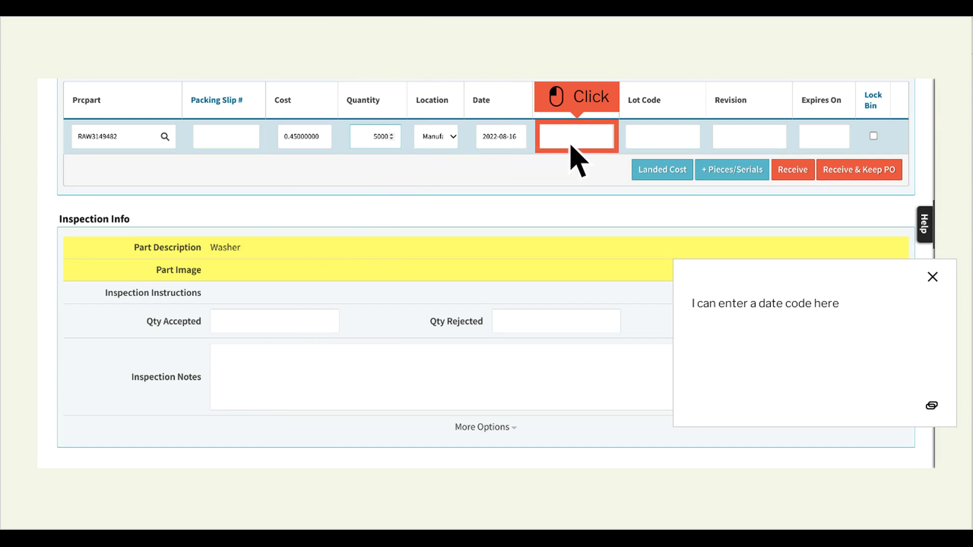
click(596, 146)
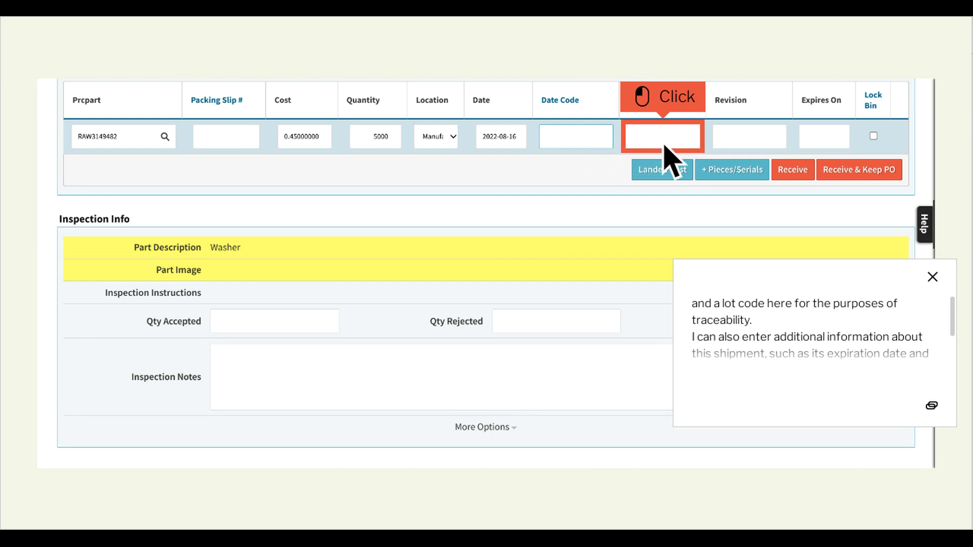
click(682, 146)
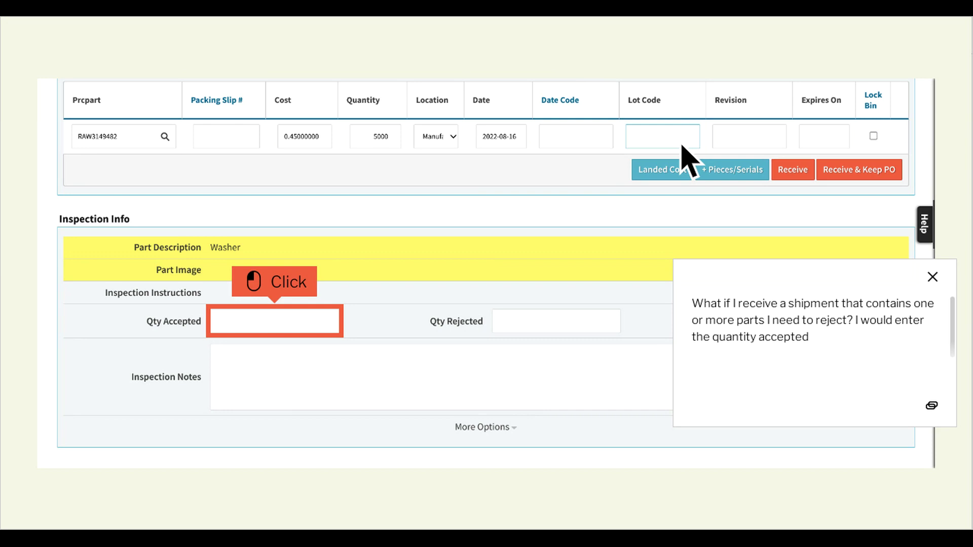
Step: Enter 4900 washers accepted and 100 rejected in the inspection info
click(293, 324)
text(4900)
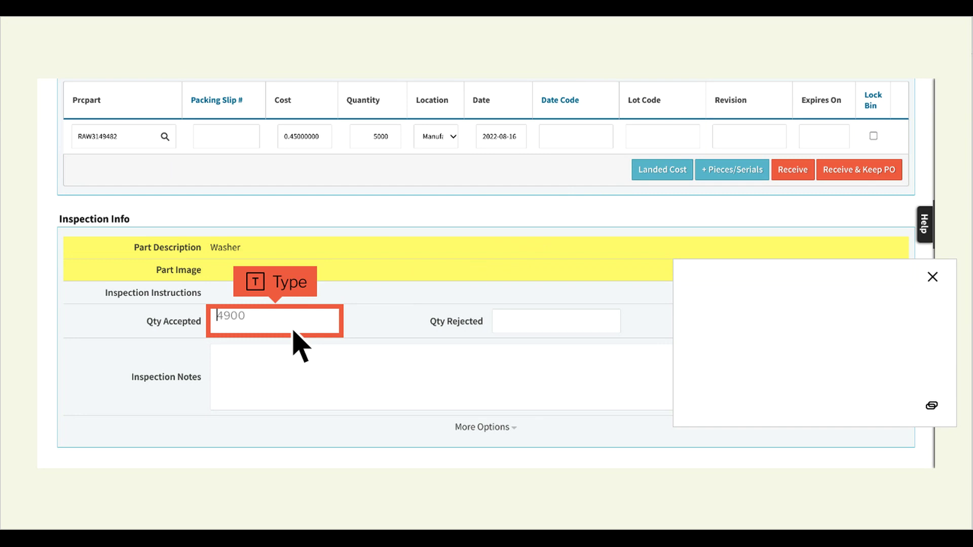
text(4900)
key(Tab)
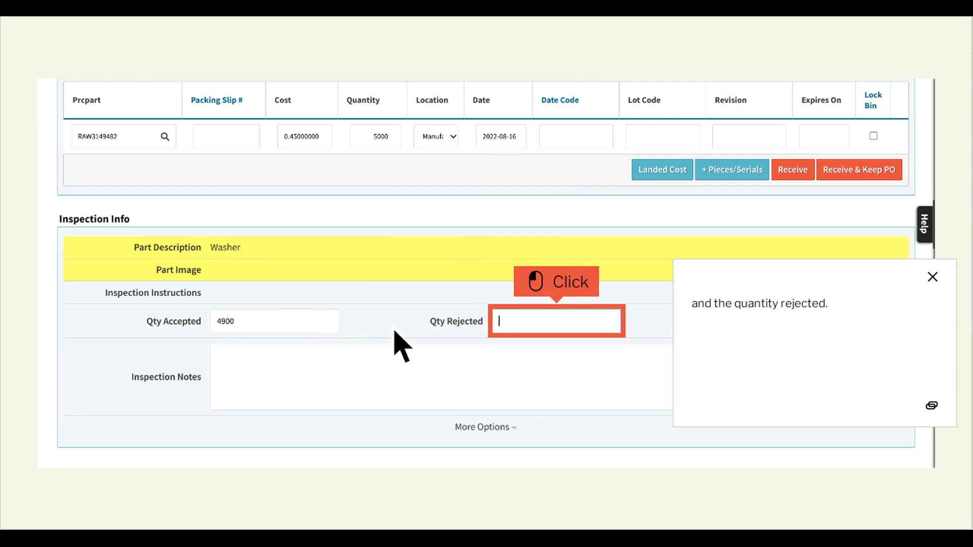
click(576, 332)
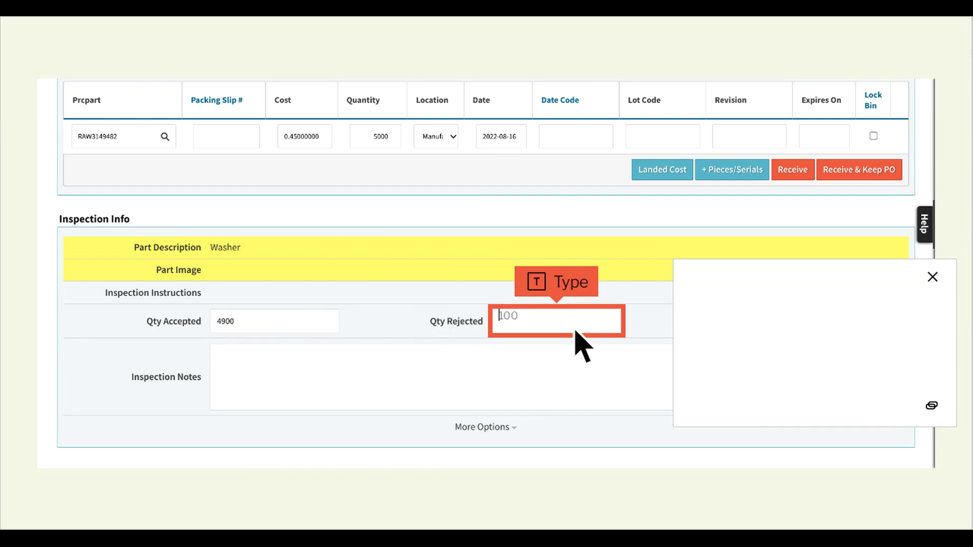
text(100)
Step: Add the inspection note '100 washers misshapen.'
click(575, 334)
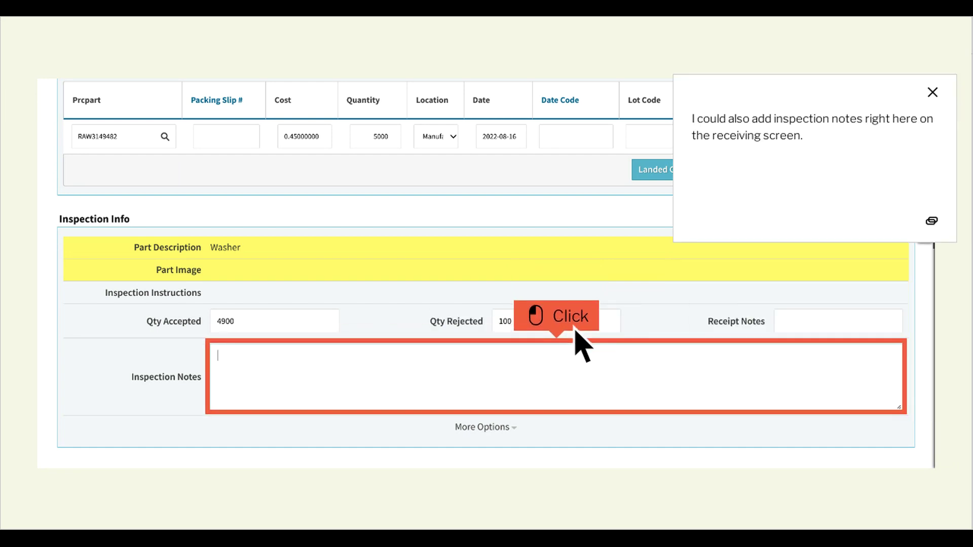
click(575, 386)
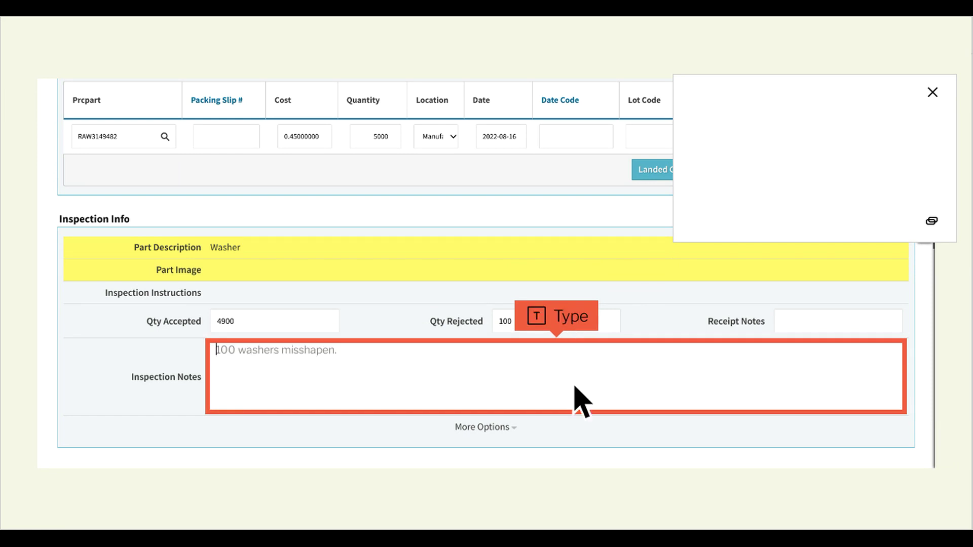
text(100 washe)
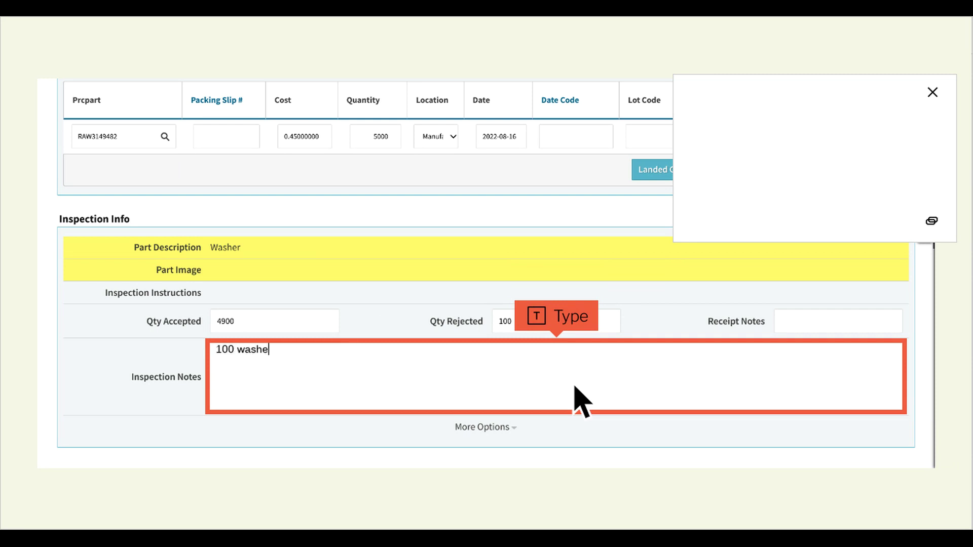
text(rs misshapen.)
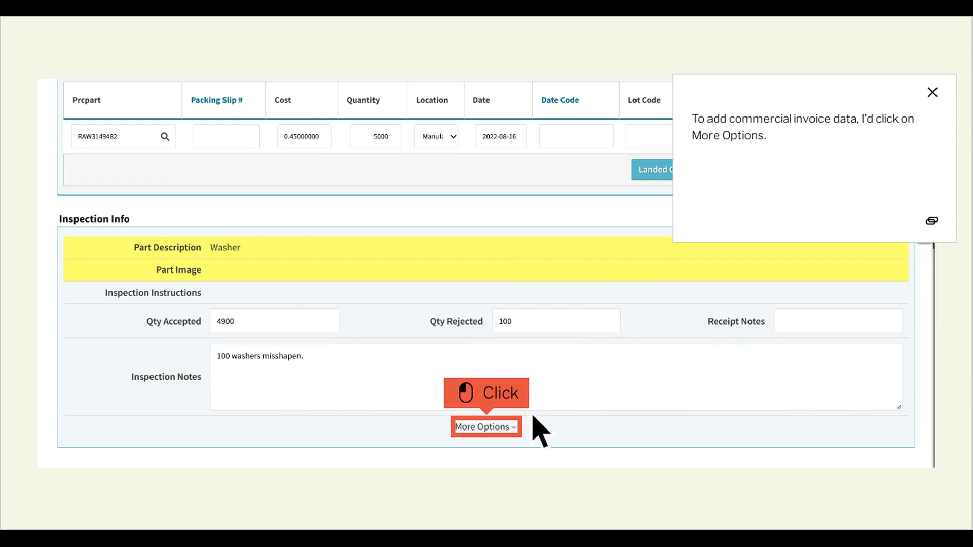
Step: Show the Comm Invoice fields and receive washer RAW3149482, auto-creating NCR 9 and Inspection 57
click(505, 436)
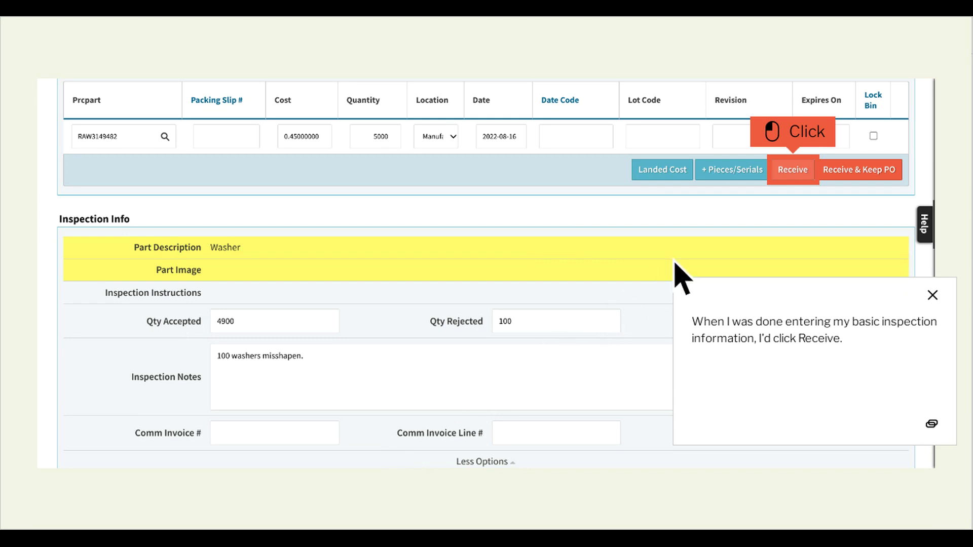
click(809, 173)
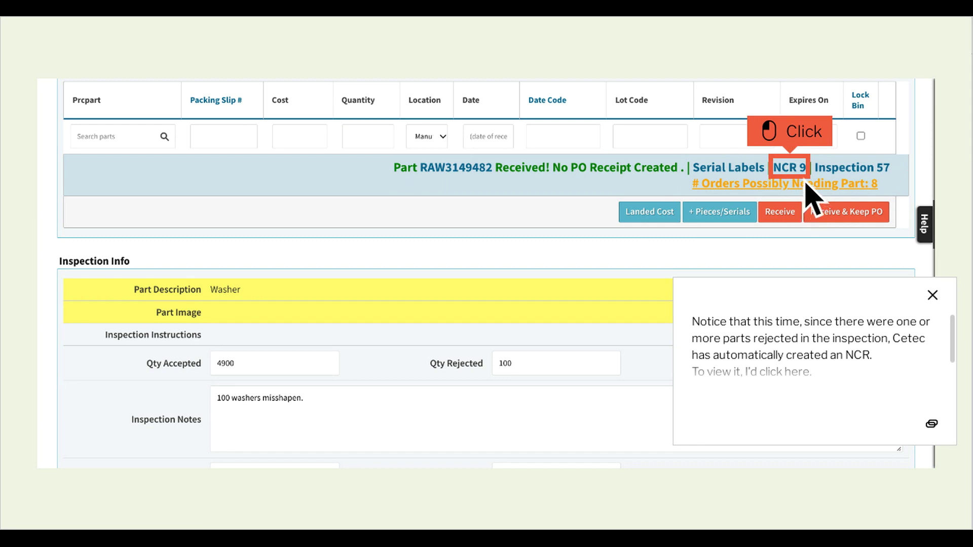
click(808, 176)
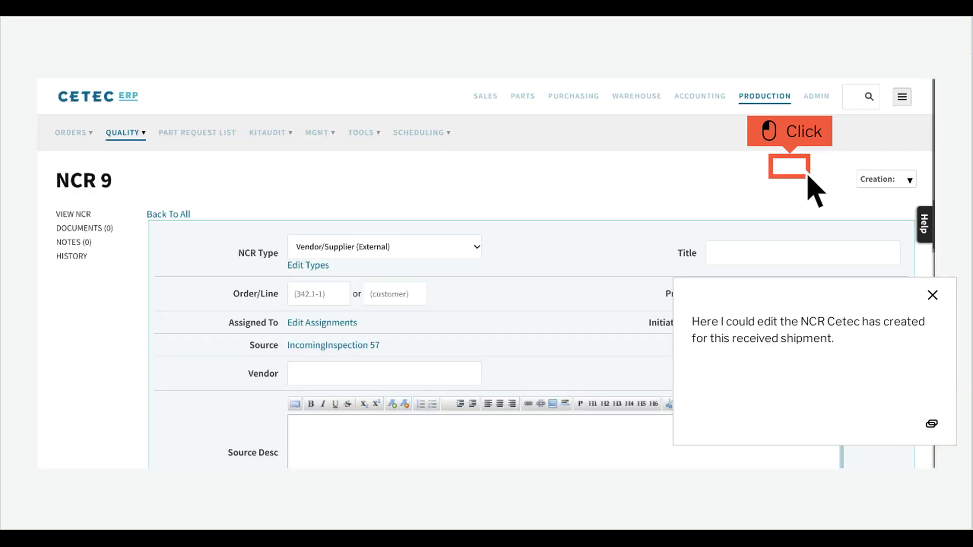